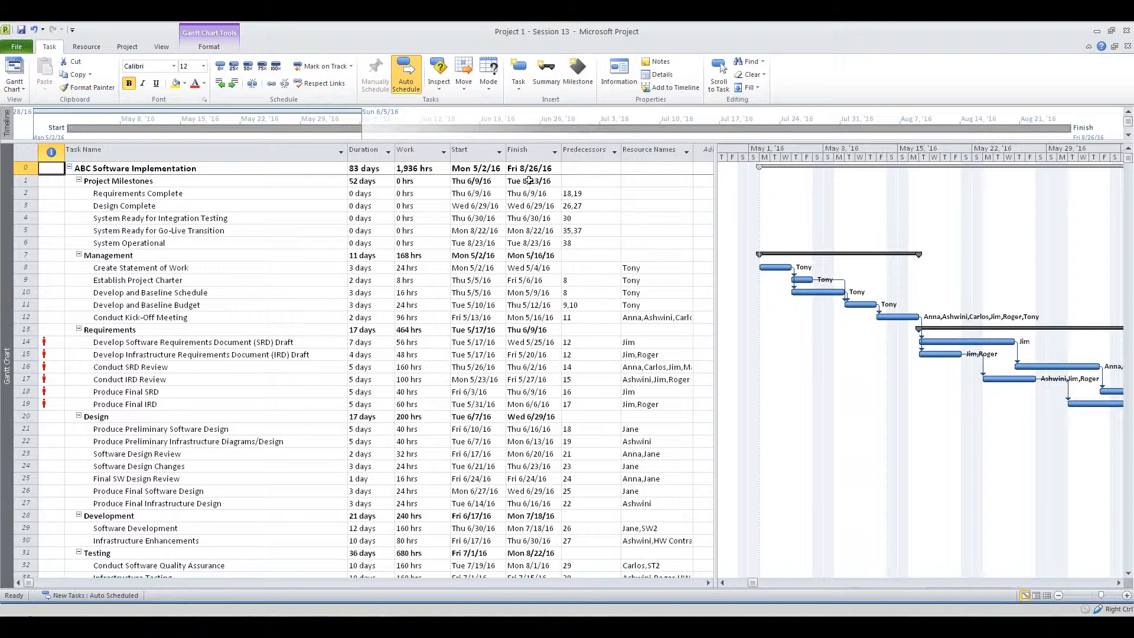
# Look through the resources offered for individual leveling without leveling them, and level all resources in the project
pyautogui.click(85, 47)
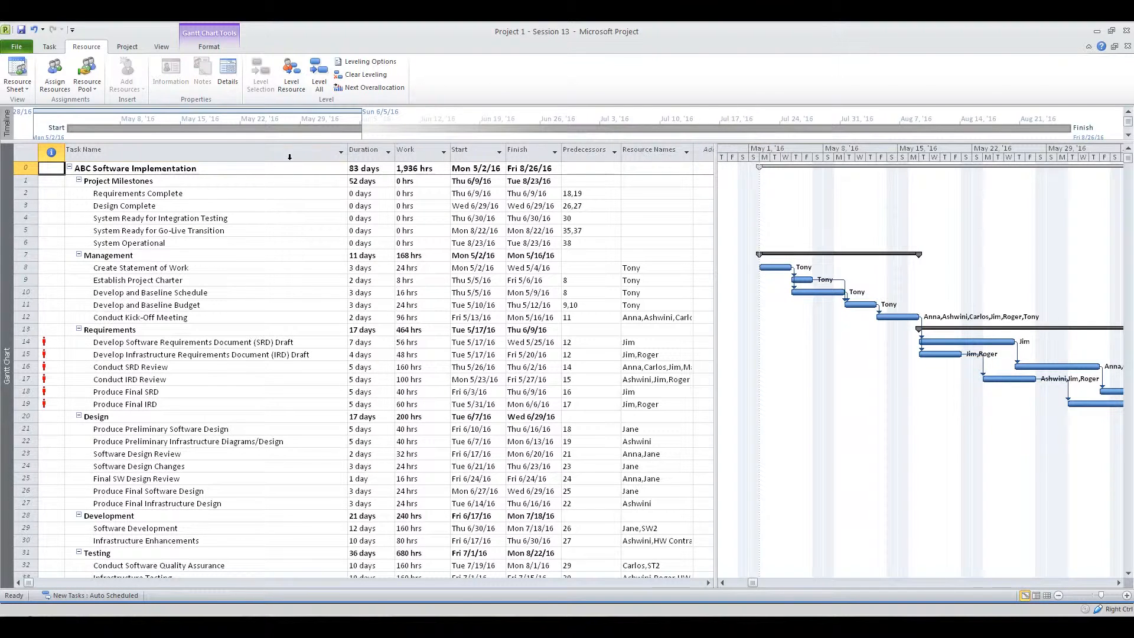
pyautogui.click(292, 86)
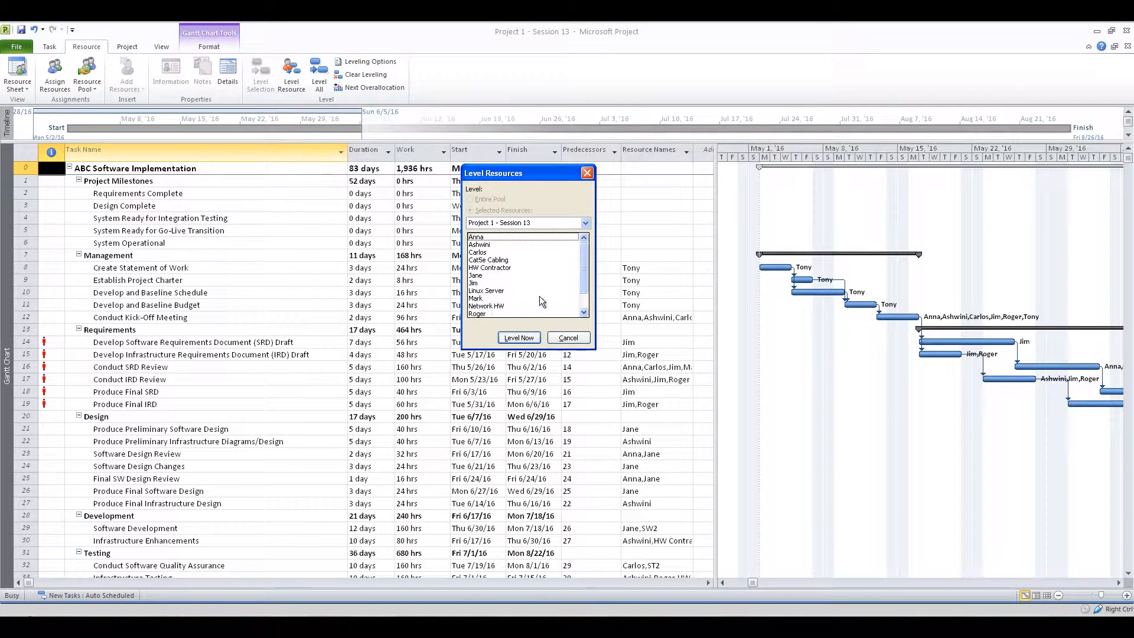
pyautogui.moveTo(584, 281)
pyautogui.mouseDown()
pyautogui.moveTo(587, 312)
pyautogui.moveTo(585, 271)
pyautogui.mouseUp()
pyautogui.click(566, 340)
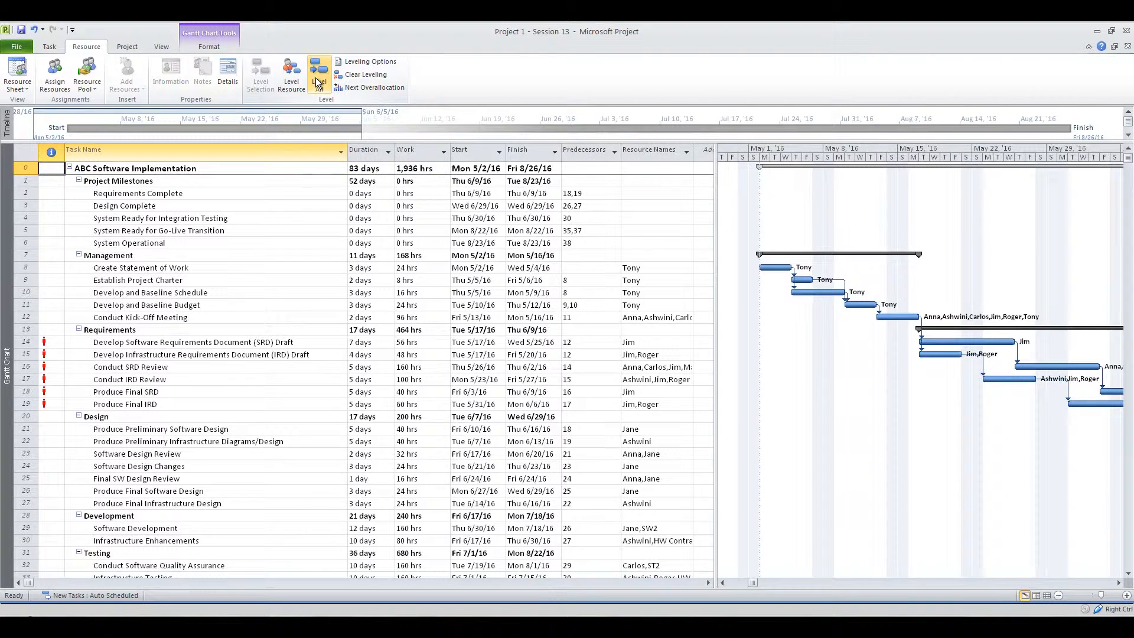
pyautogui.click(316, 77)
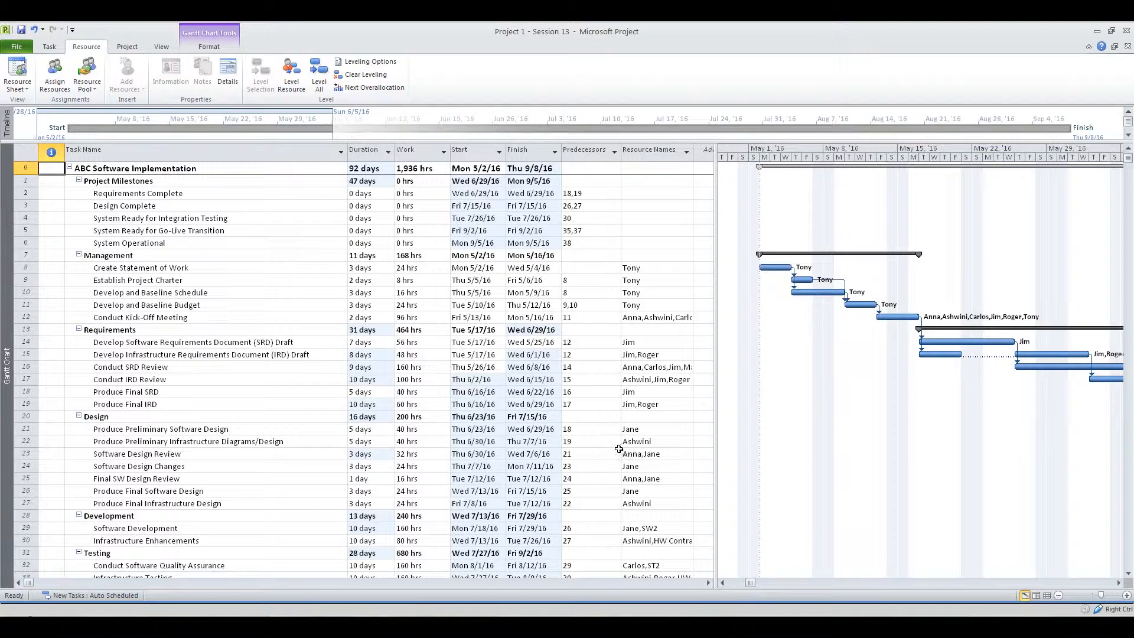
# Examine the leveled Gantt chart from the Requirements tasks through the Delivery tasks in September
pyautogui.click(1119, 582)
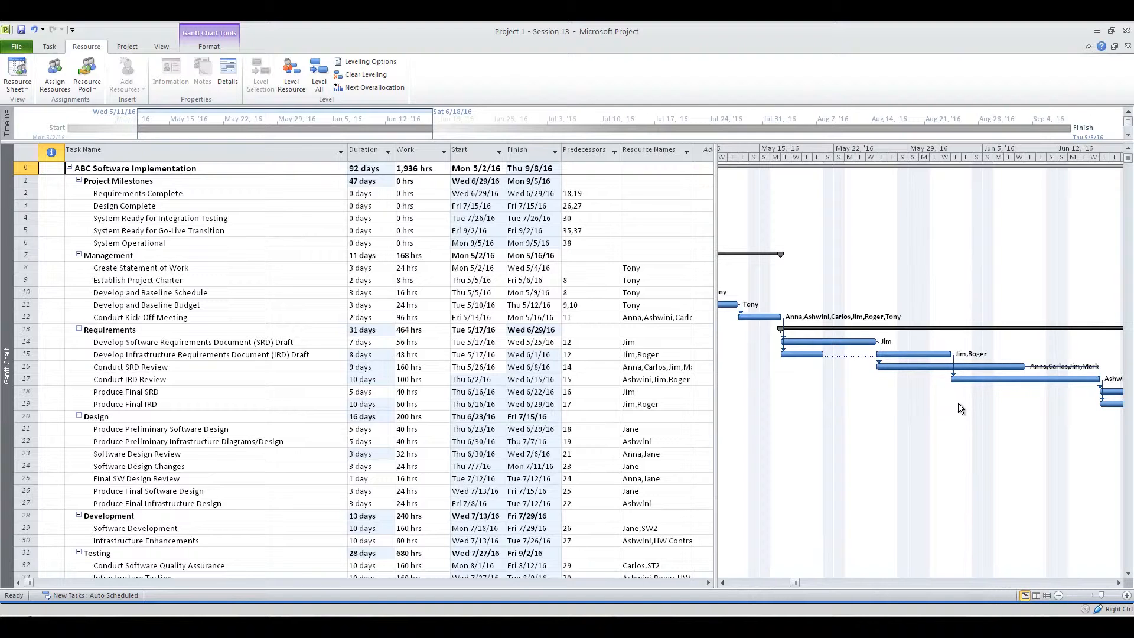
pyautogui.click(1120, 582)
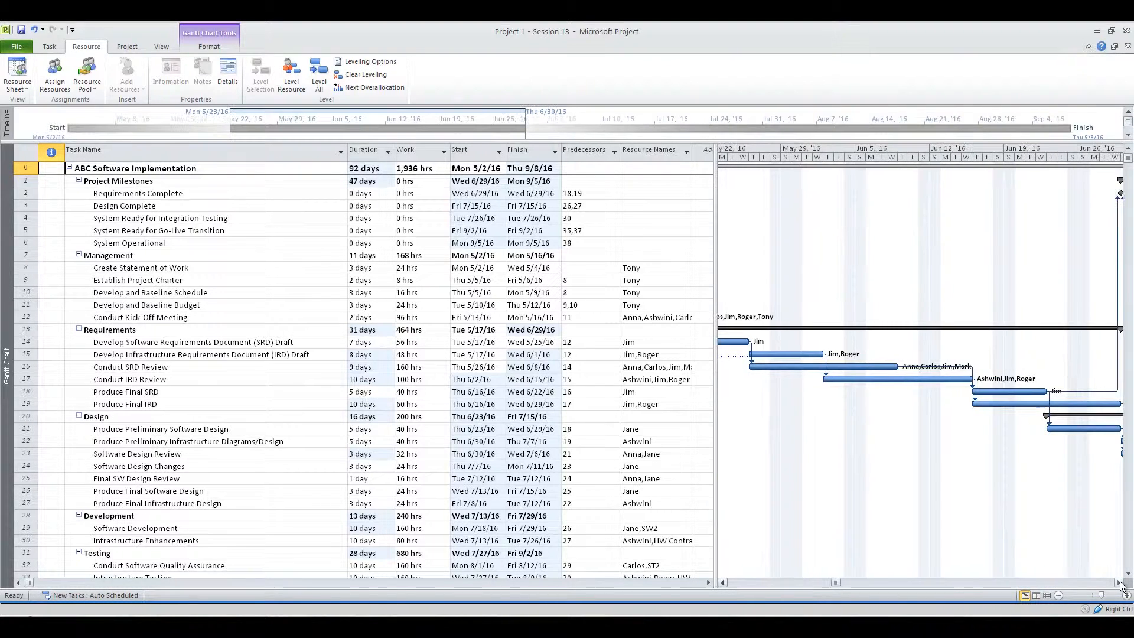
pyautogui.click(1119, 582)
pyautogui.click(1120, 582)
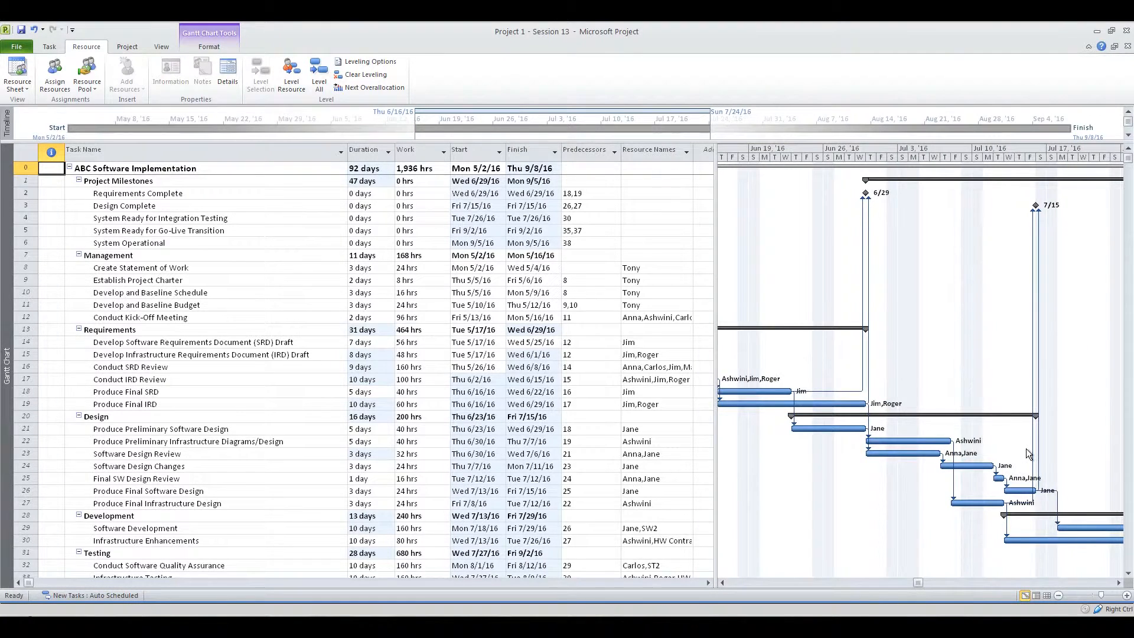
pyautogui.scroll(-3, 1026, 448)
pyautogui.scroll(-2, 1031, 501)
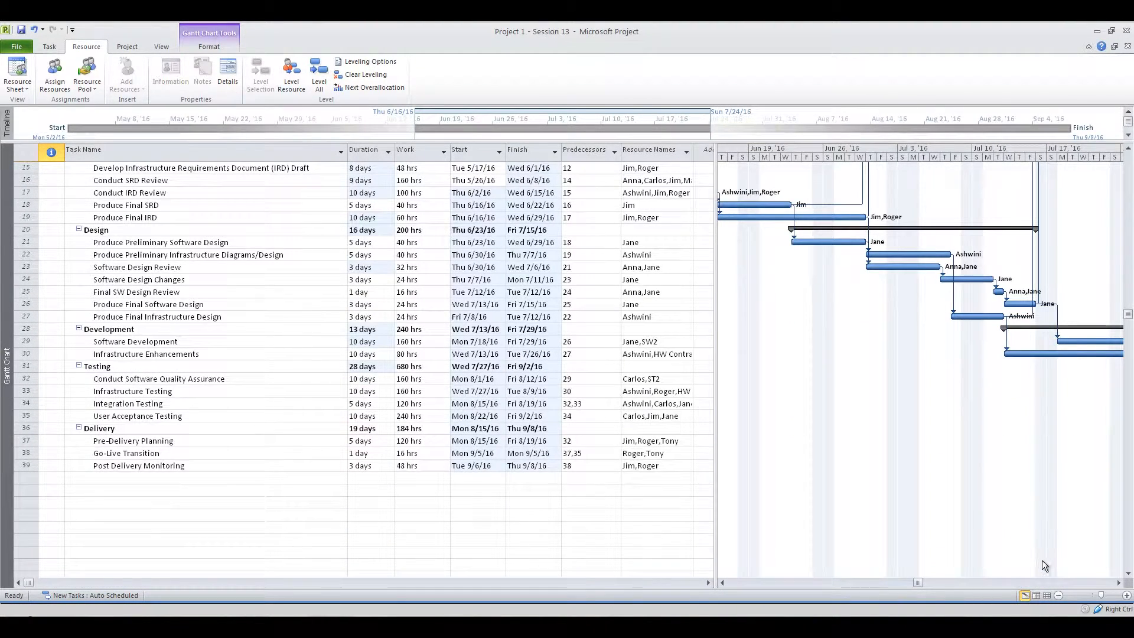
pyautogui.click(1118, 583)
pyautogui.click(1119, 582)
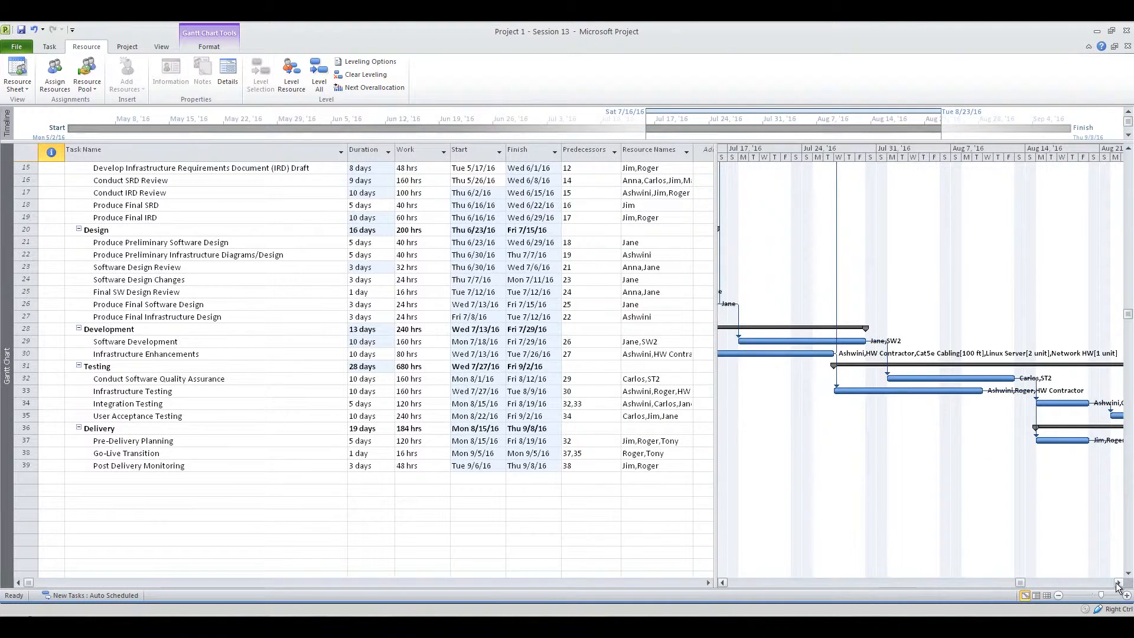
pyautogui.click(1118, 582)
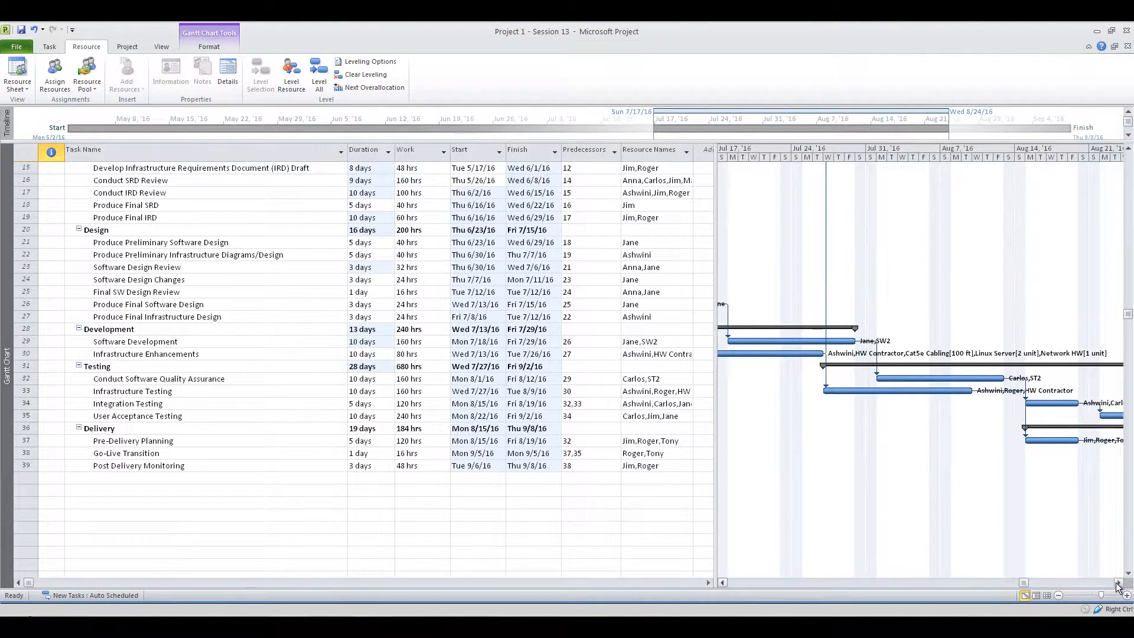
pyautogui.click(1118, 583)
pyautogui.click(1119, 582)
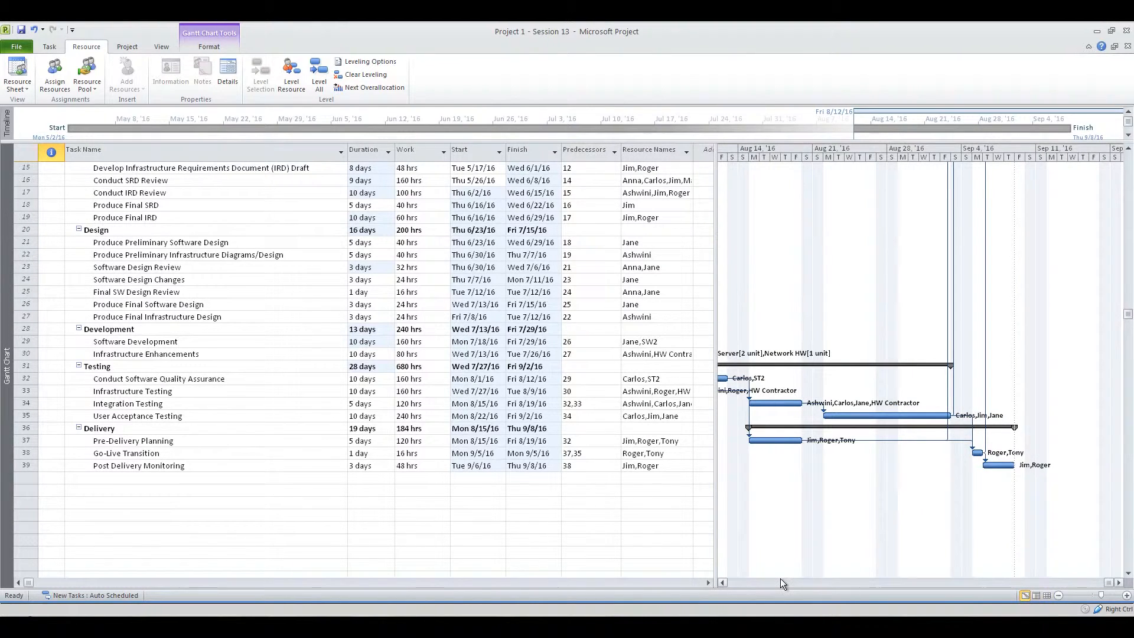
# Return to the May portion of the Gantt chart and examine the split bar of Develop Infrastructure Requirements Document (IRD) Draft
pyautogui.click(740, 581)
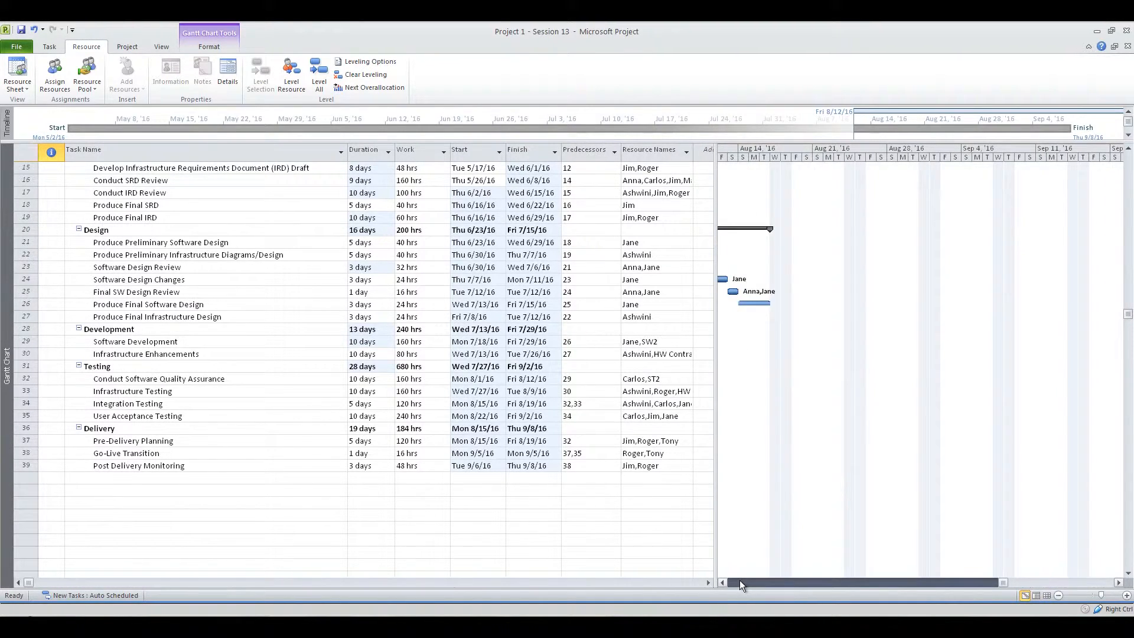
pyautogui.click(737, 579)
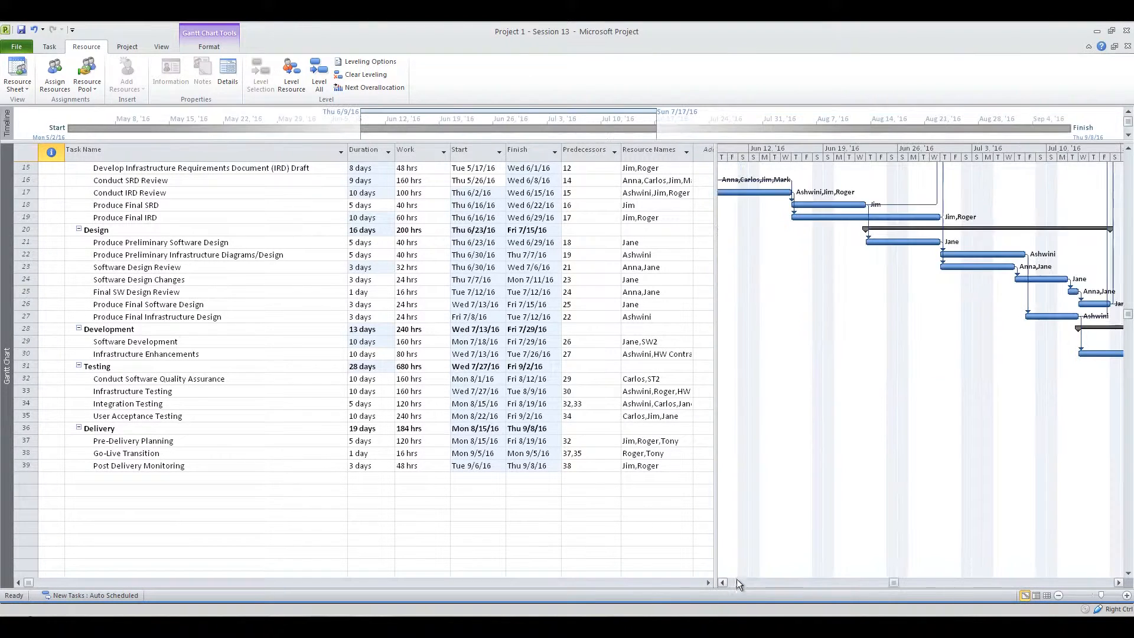
pyautogui.scroll(5, 889, 329)
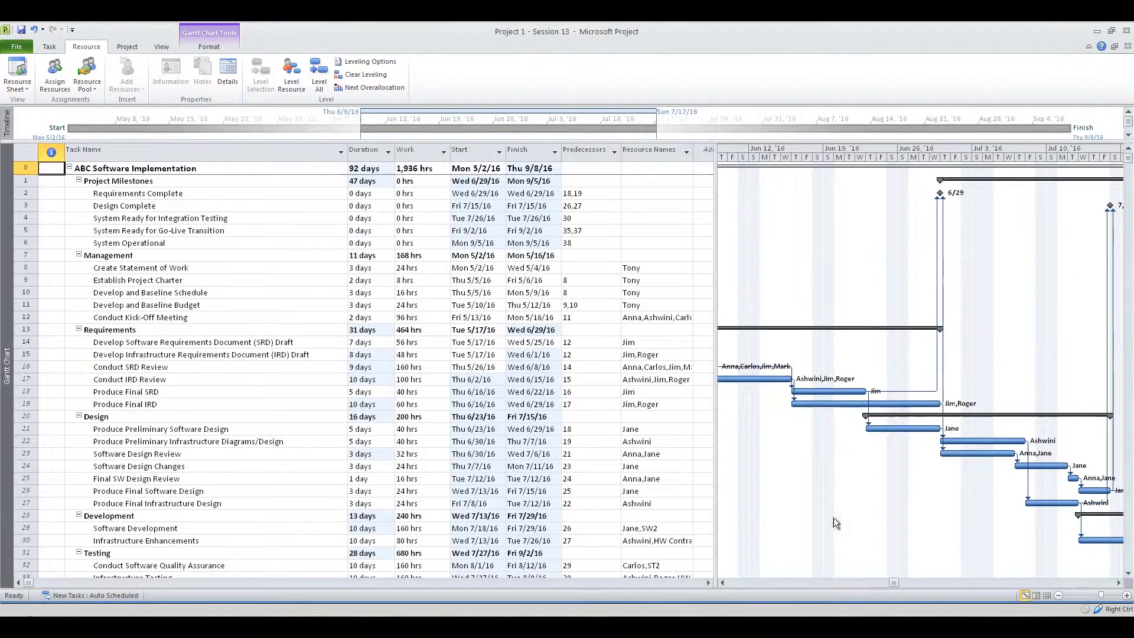
pyautogui.click(731, 581)
pyautogui.click(731, 581)
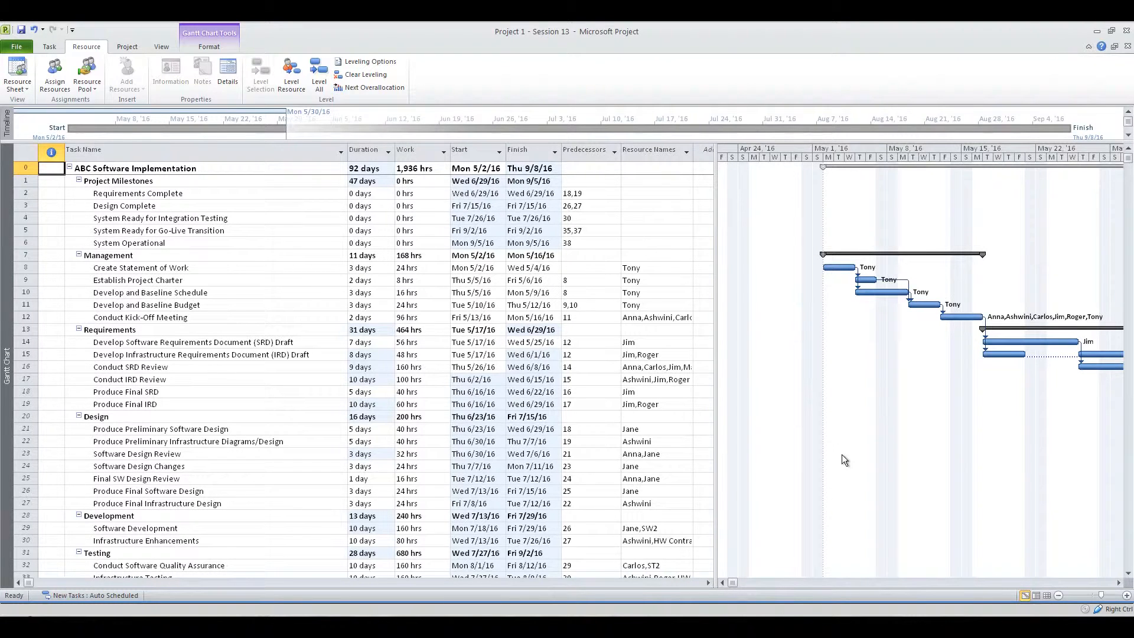
pyautogui.hscroll(4, 1068, 536)
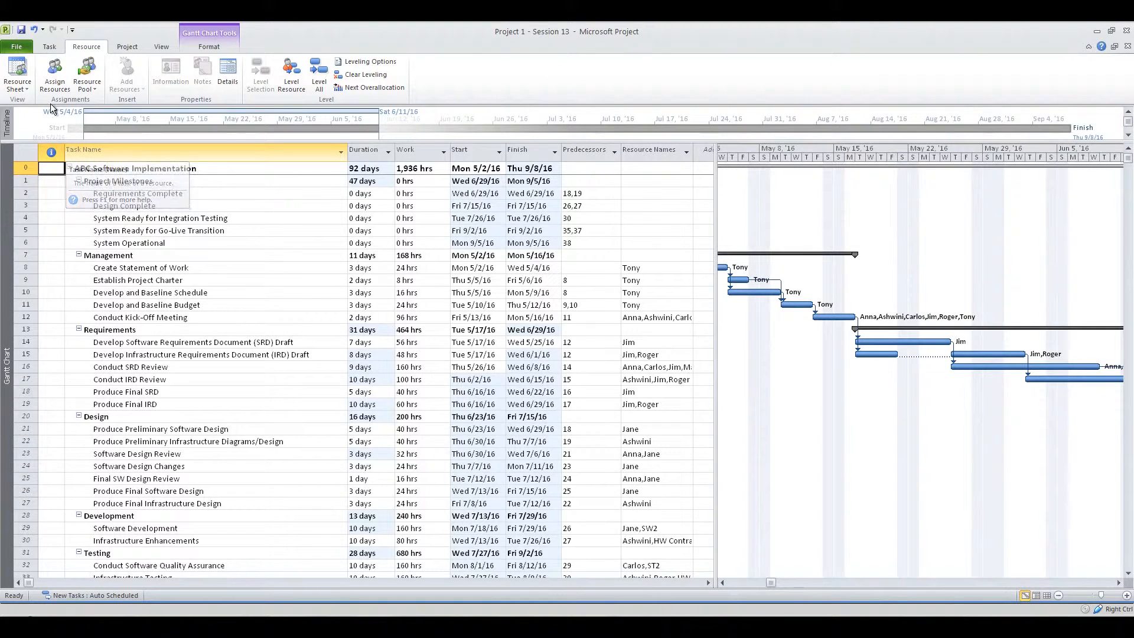
# Switch to the Resource Usage view and examine the resources' daily work hours from early May into June
pyautogui.click(24, 88)
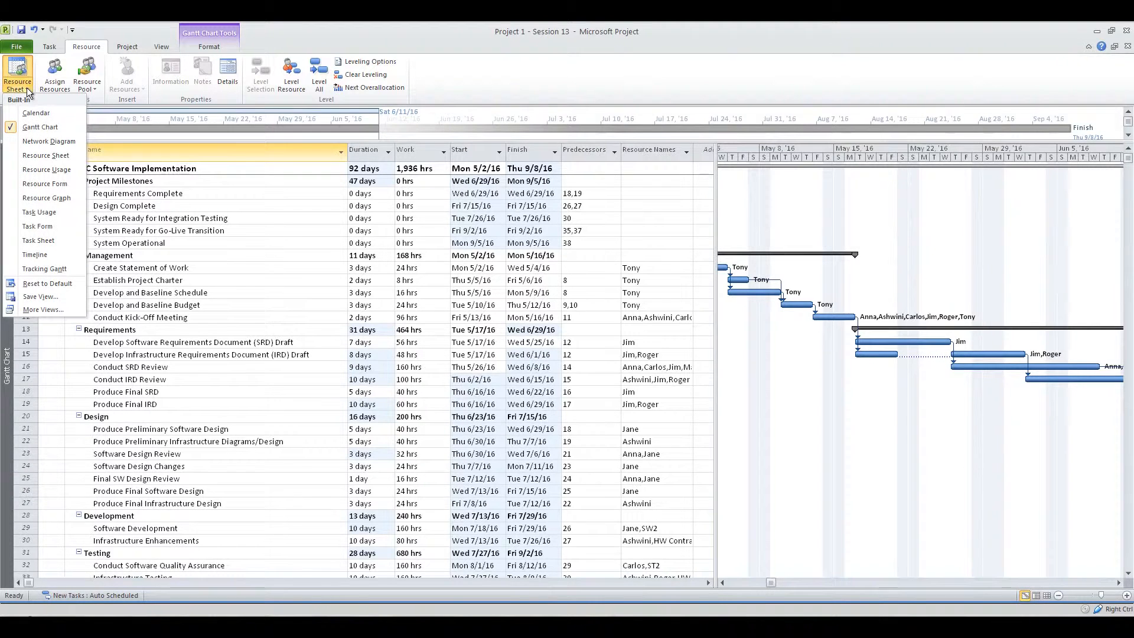
pyautogui.click(53, 169)
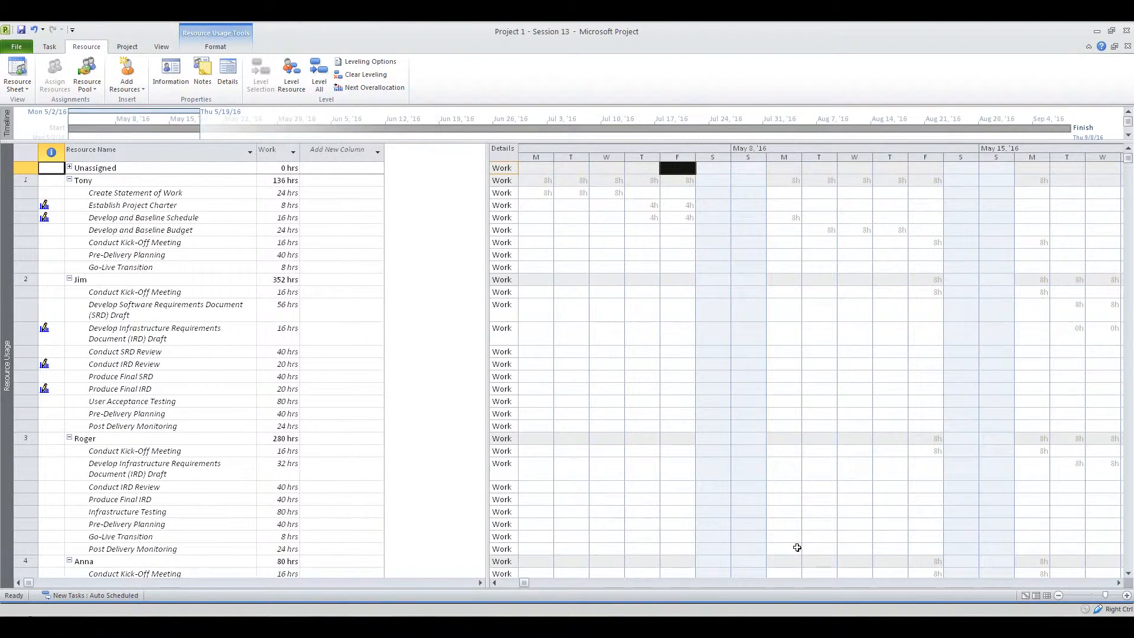
pyautogui.click(1119, 583)
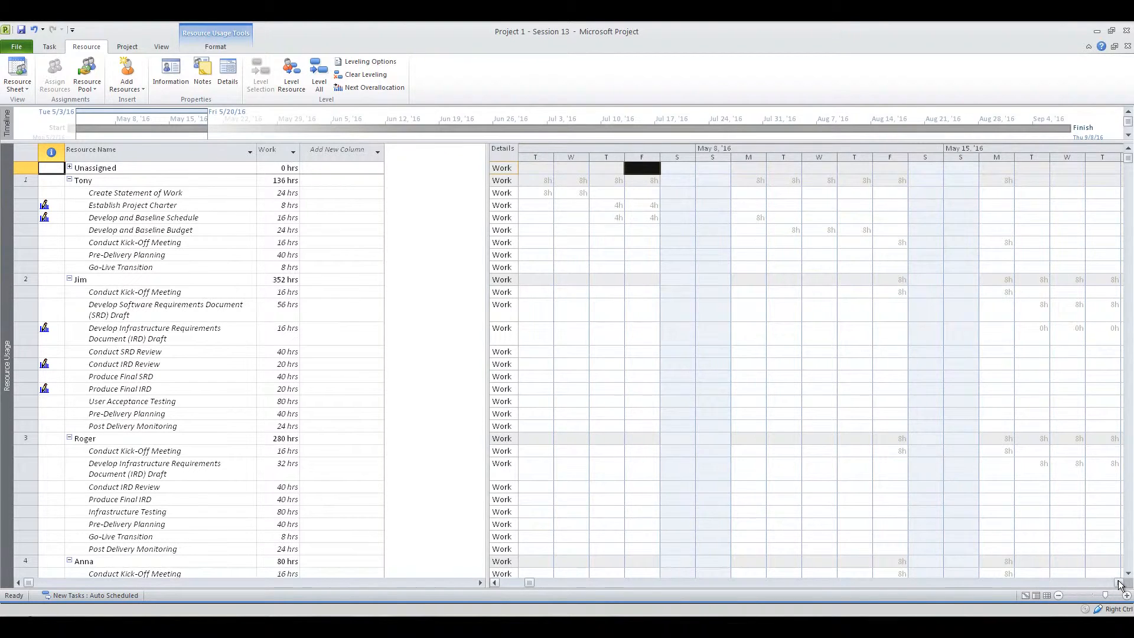
pyautogui.moveTo(1118, 583); pyautogui.dragTo(1119, 583)
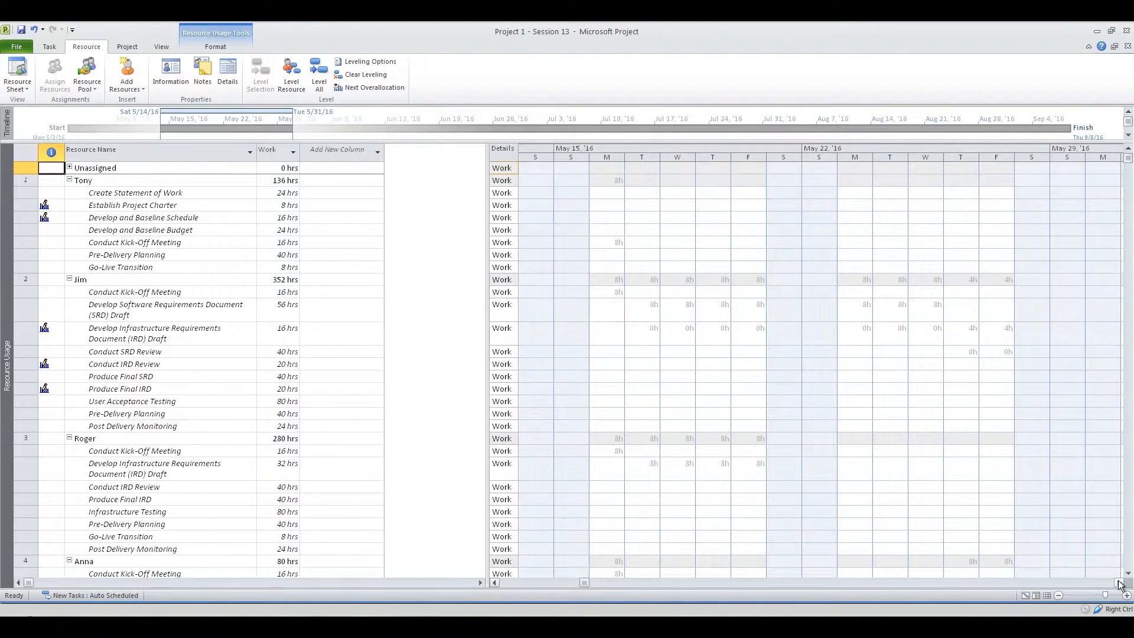
pyautogui.click(1118, 583)
pyautogui.click(1118, 583)
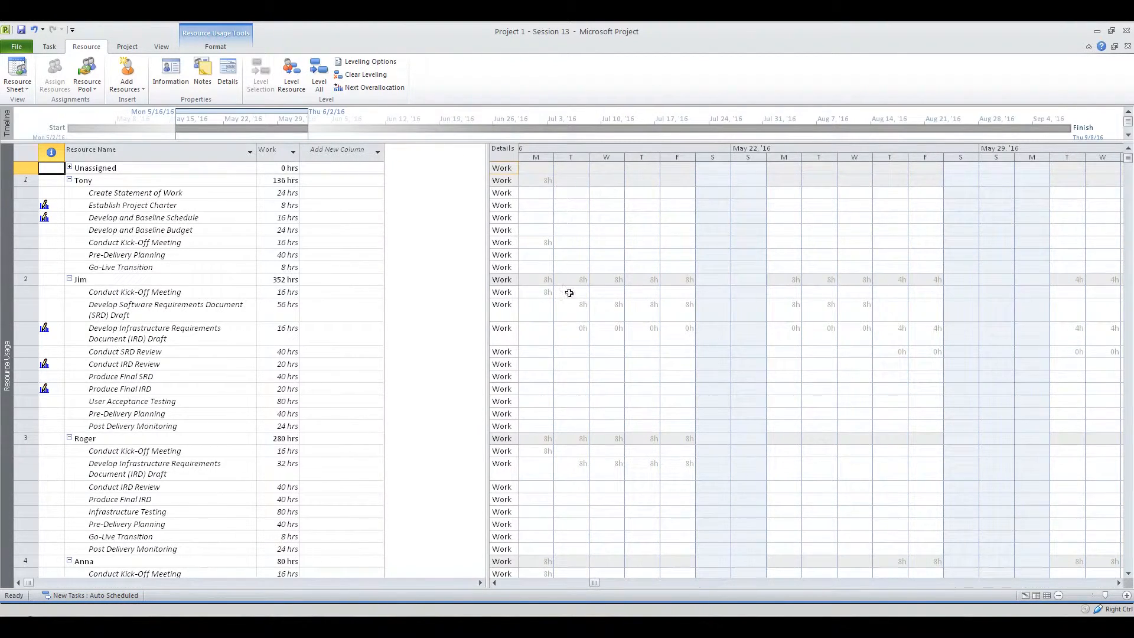
pyautogui.click(1117, 582)
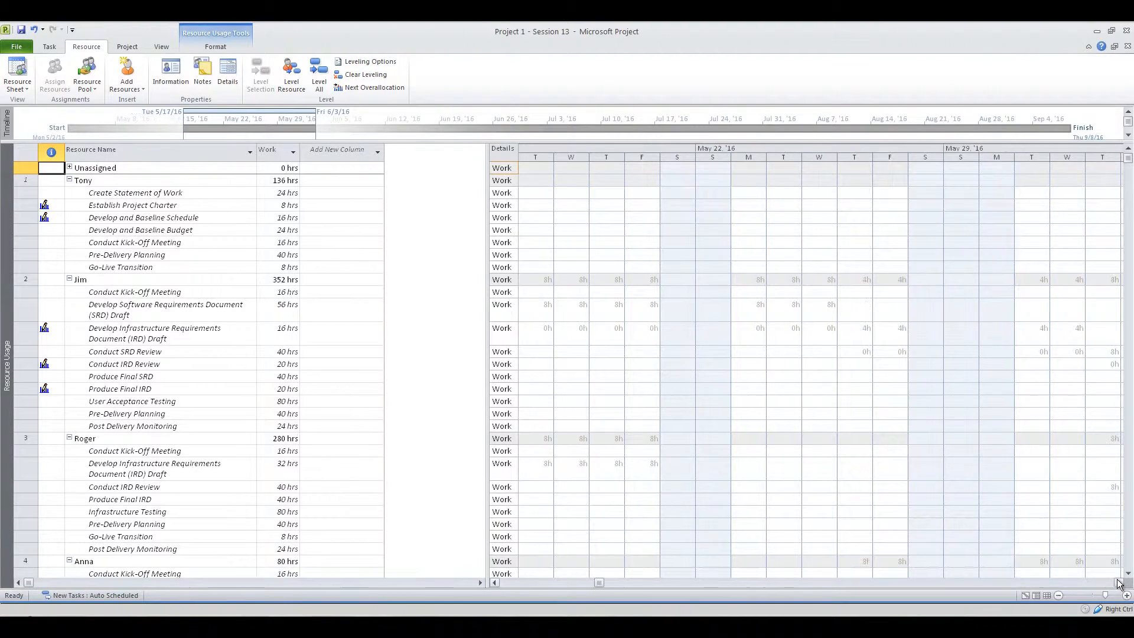
pyautogui.moveTo(1117, 583); pyautogui.dragTo(1117, 583)
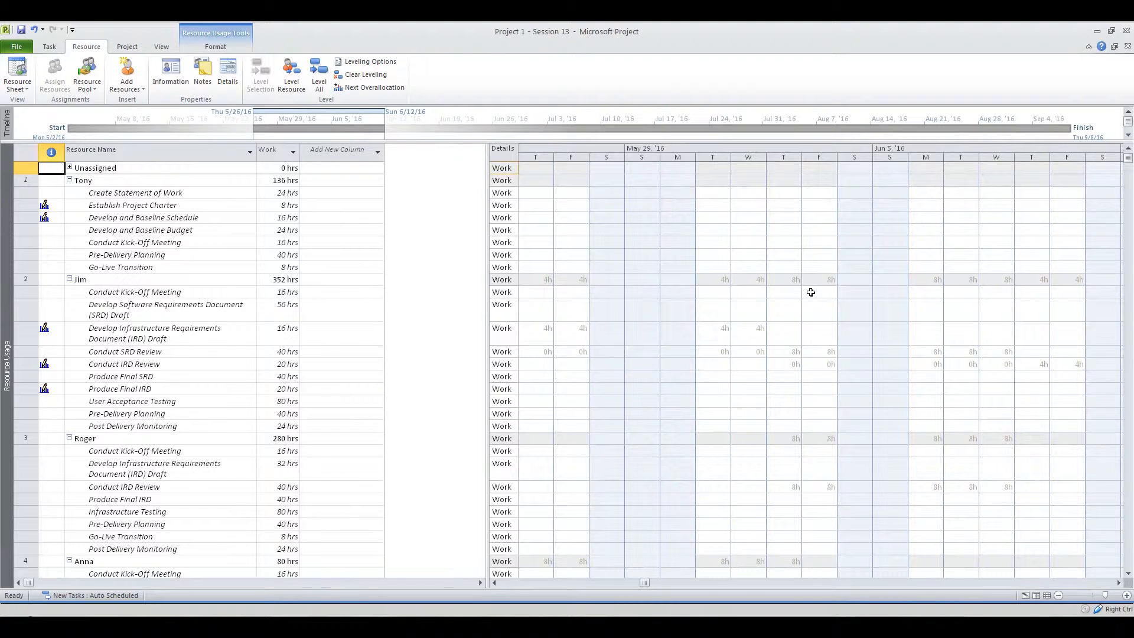
# Inspect the second resource's Conduct SRD Review hours on Thursday, May 26, and return to the Gantt Chart view
pyautogui.click(496, 583)
pyautogui.click(496, 583)
pyautogui.click(496, 583)
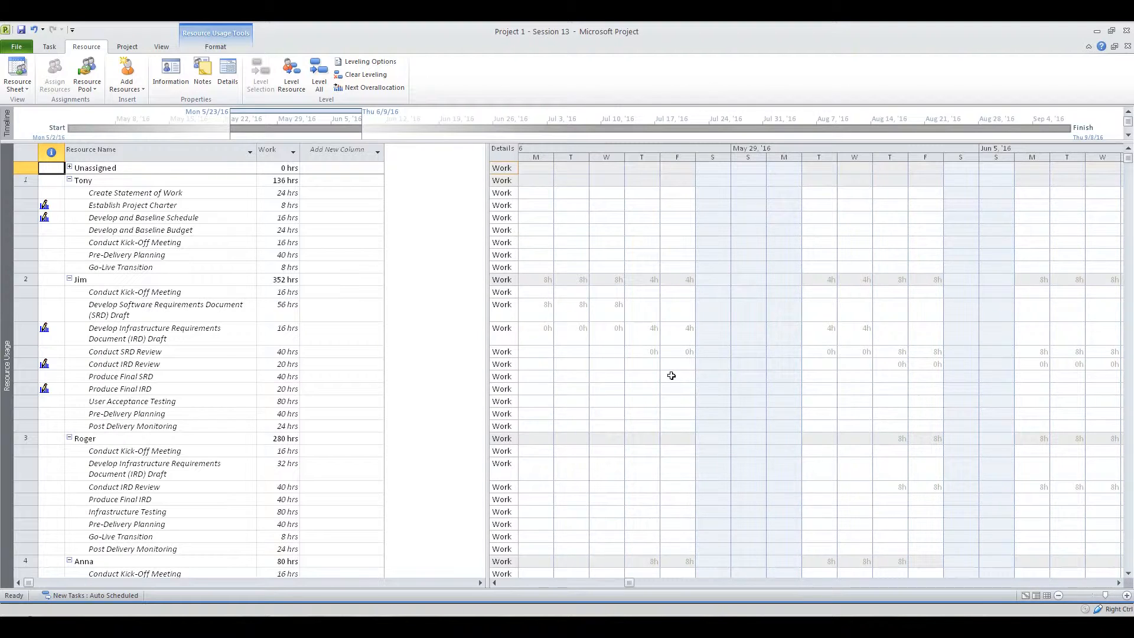
pyautogui.click(649, 352)
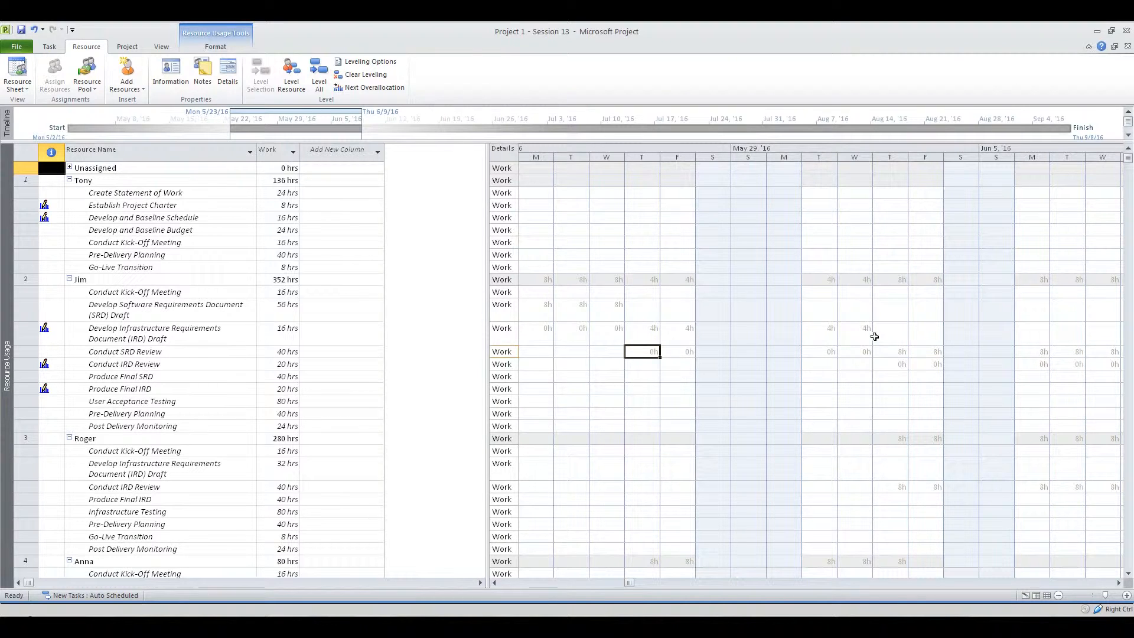
pyautogui.click(49, 47)
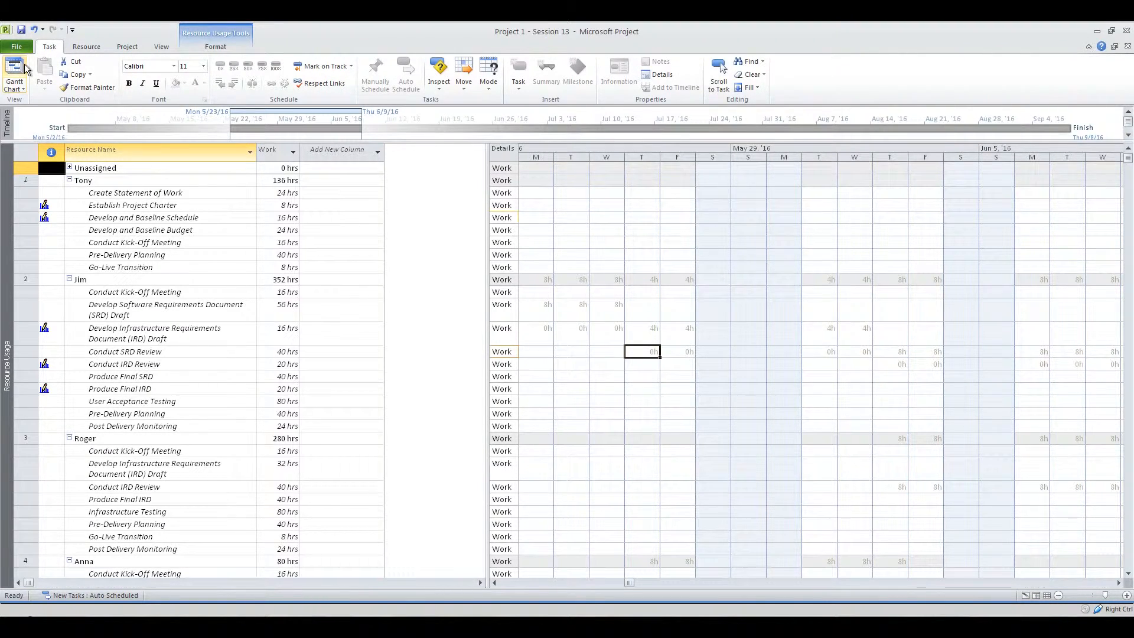
pyautogui.click(25, 67)
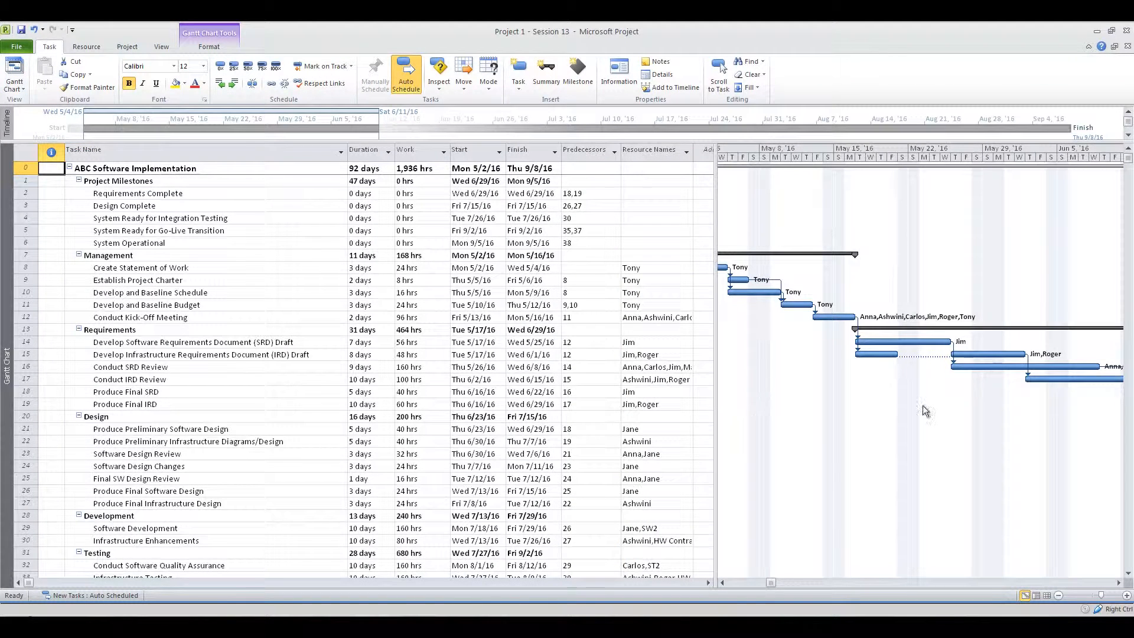